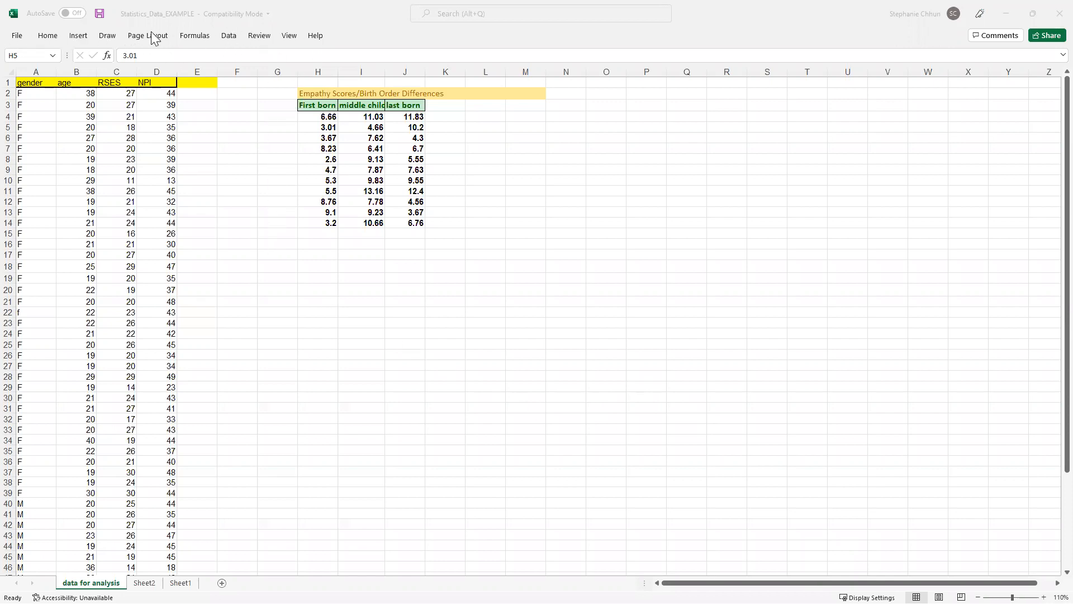
Focus Excel and show the Data ribbon so the Data Analysis command is available
click(230, 37)
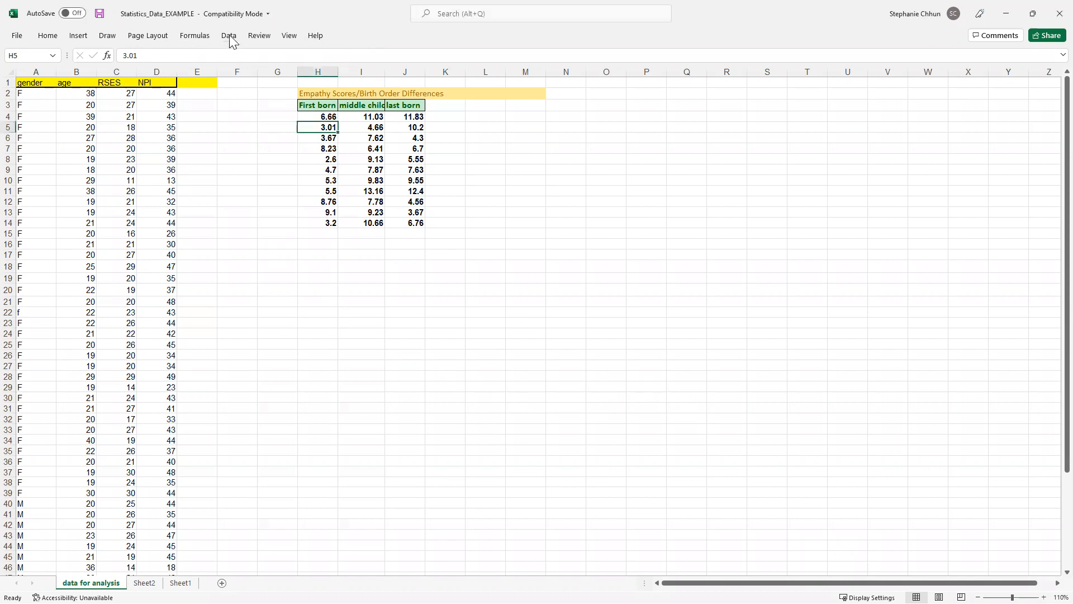
click(229, 37)
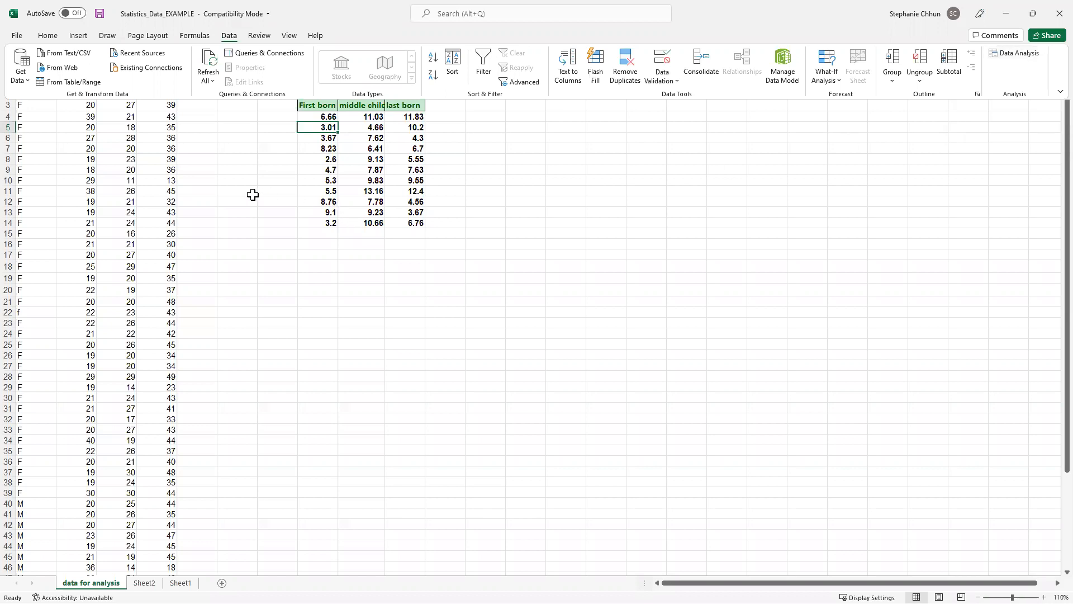
click(1049, 431)
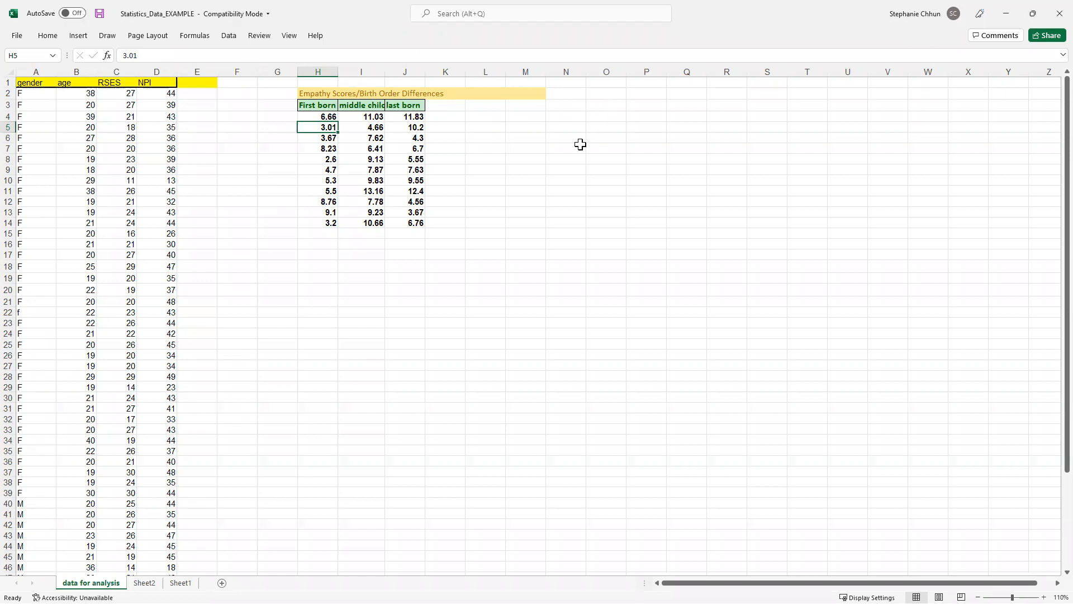
click(229, 36)
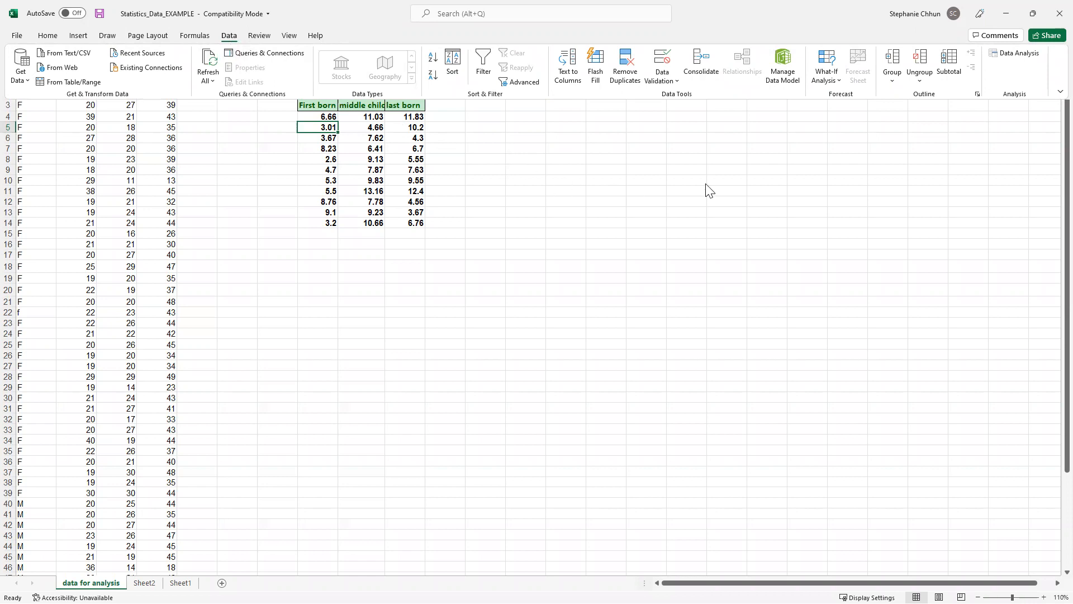
Choose Correlation from the Data Analysis tools list to open its settings
click(1019, 56)
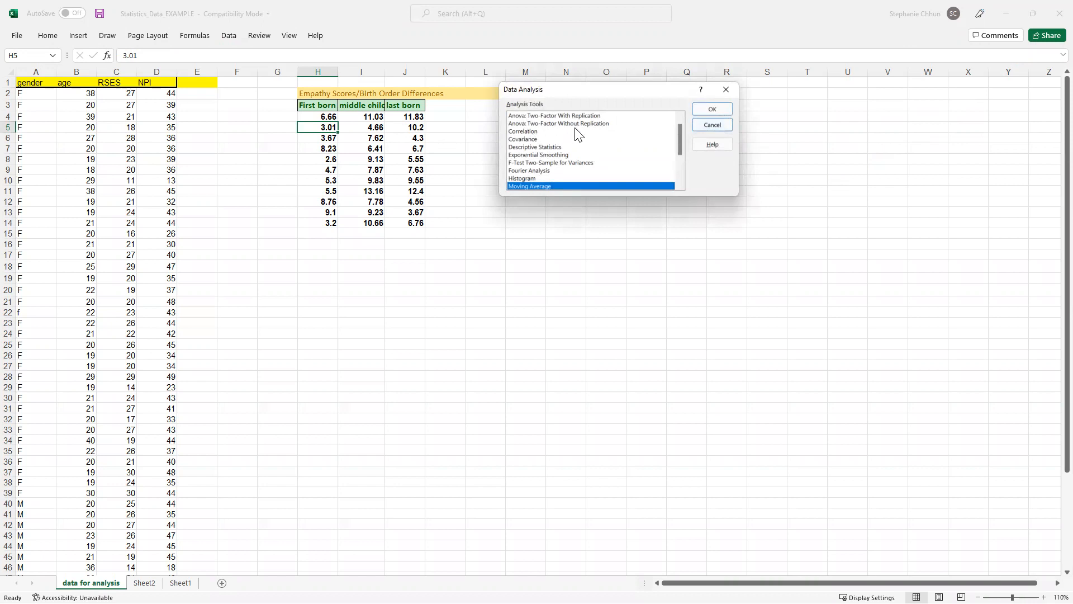
click(525, 132)
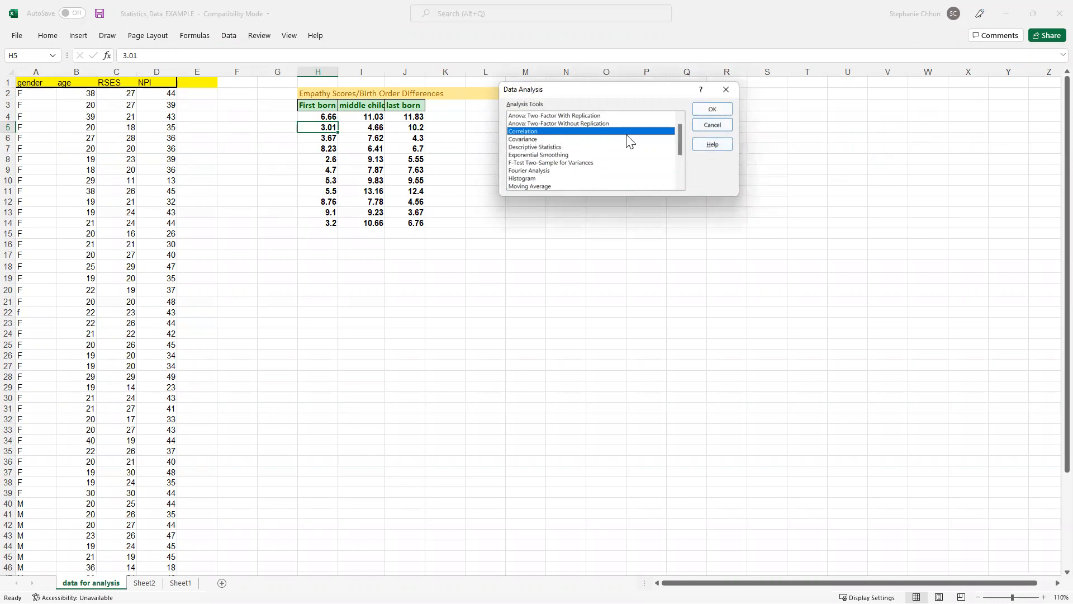
click(719, 110)
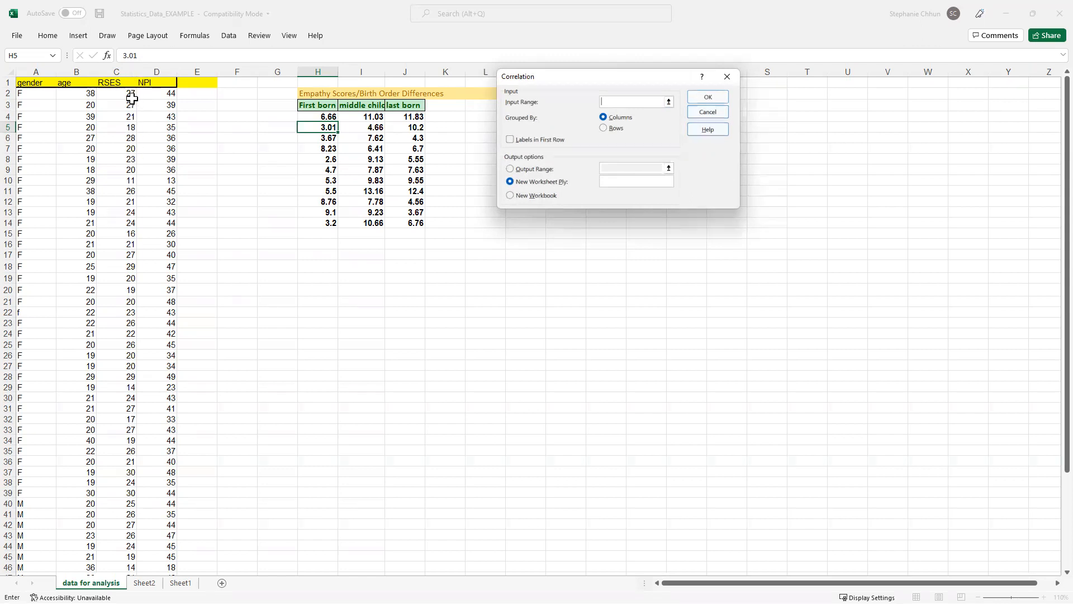
Correlate columns C:D (RSES, NPI) with first-row labels, output to a new worksheet
scroll(139, 167, down, 4)
scroll(141, 165, up, 4)
drag(118, 70, 155, 72)
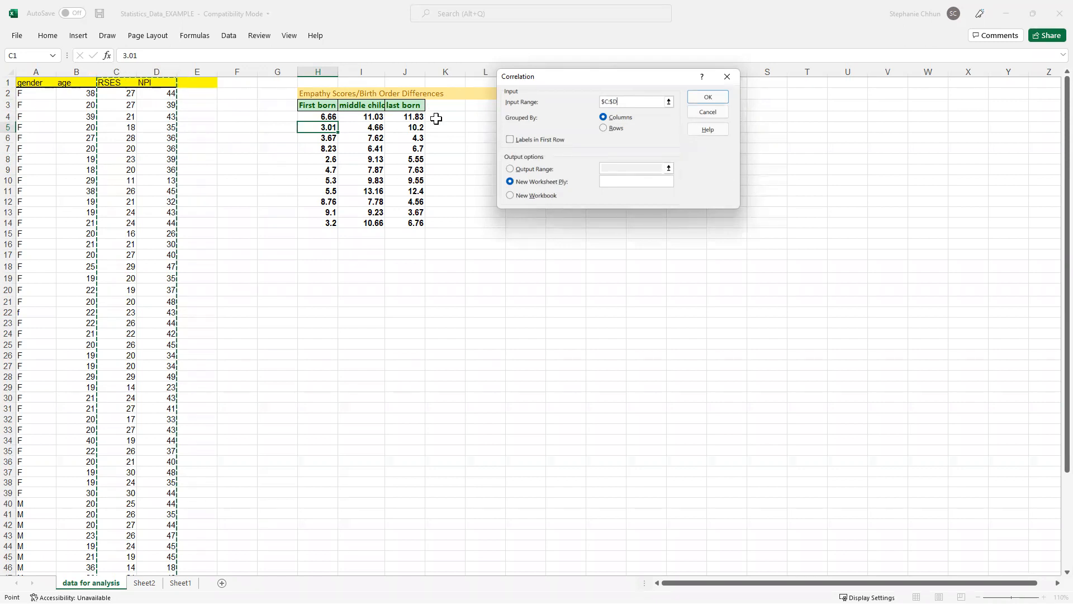
click(510, 140)
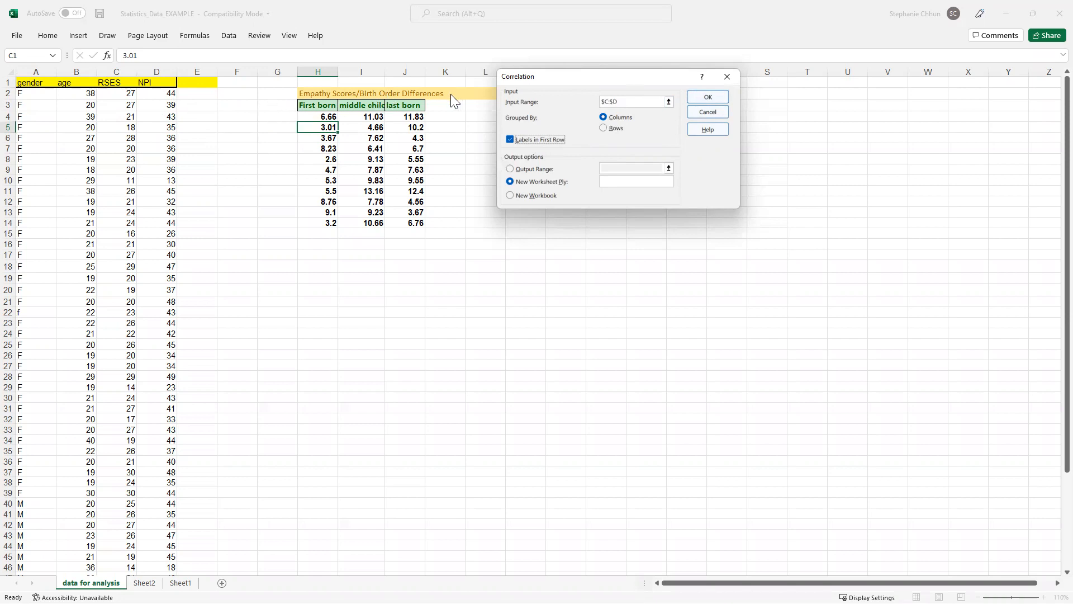
click(708, 98)
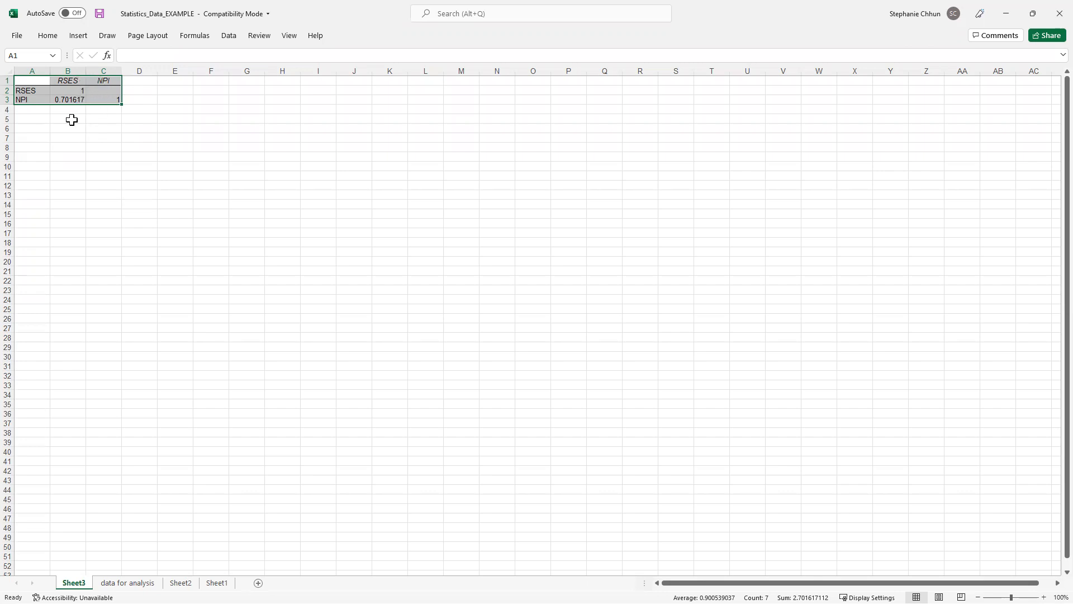
Clear the NPI header in C1, the RSES label in A2, and the diagonal 1 moved into B2
click(105, 81)
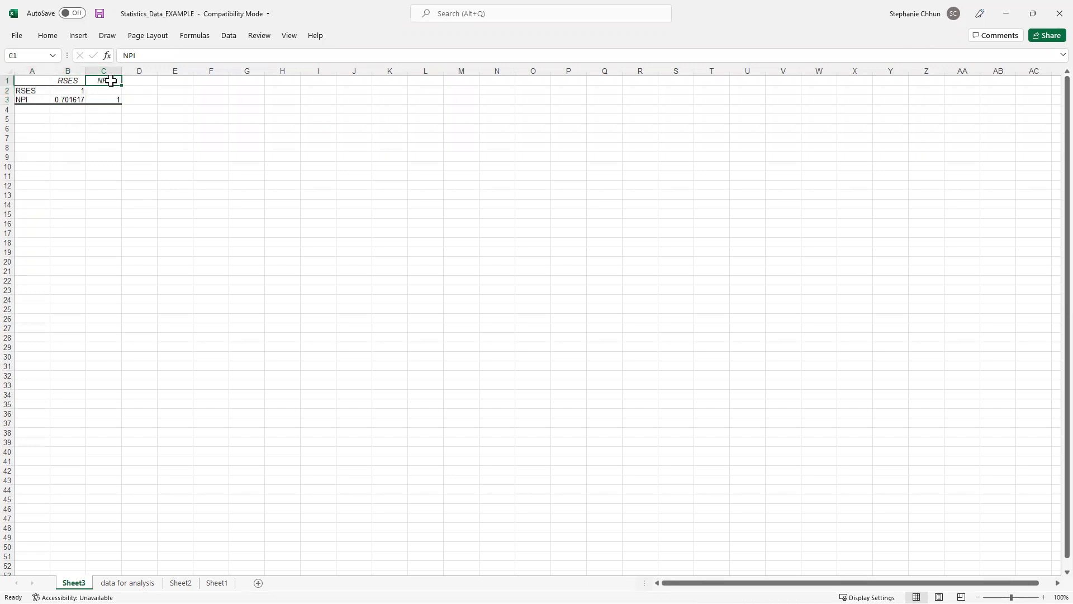
right_click(111, 84)
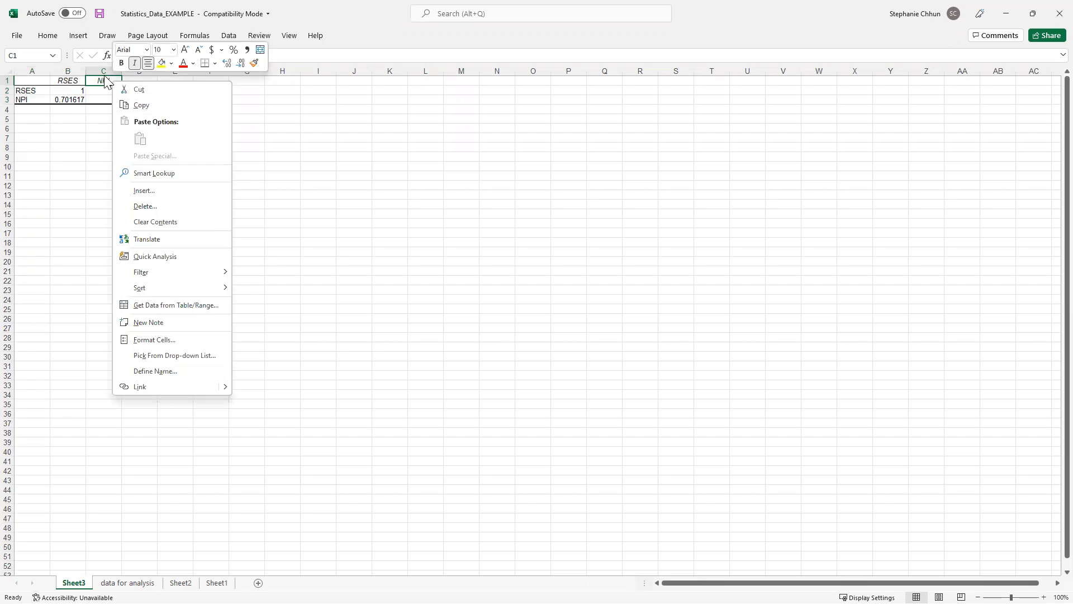
click(106, 82)
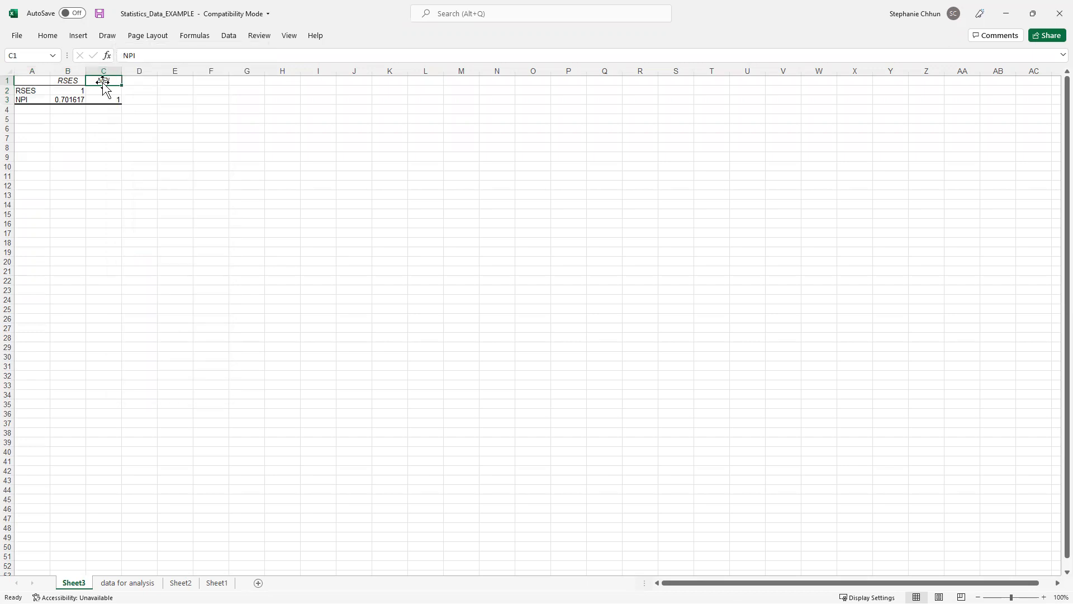
key(BackSpace)
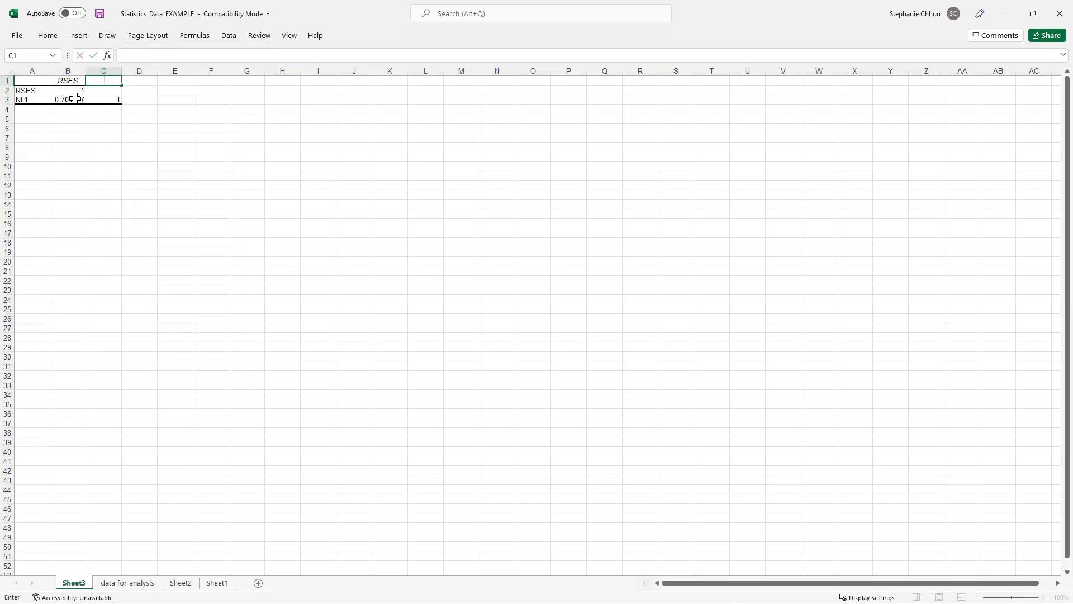
click(28, 91)
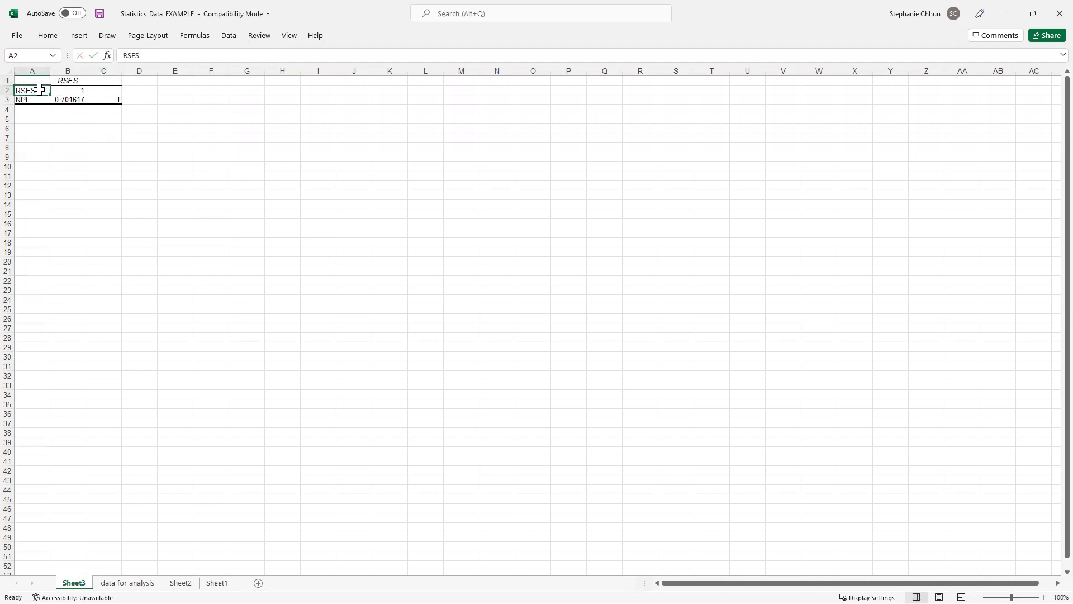
key(BackSpace)
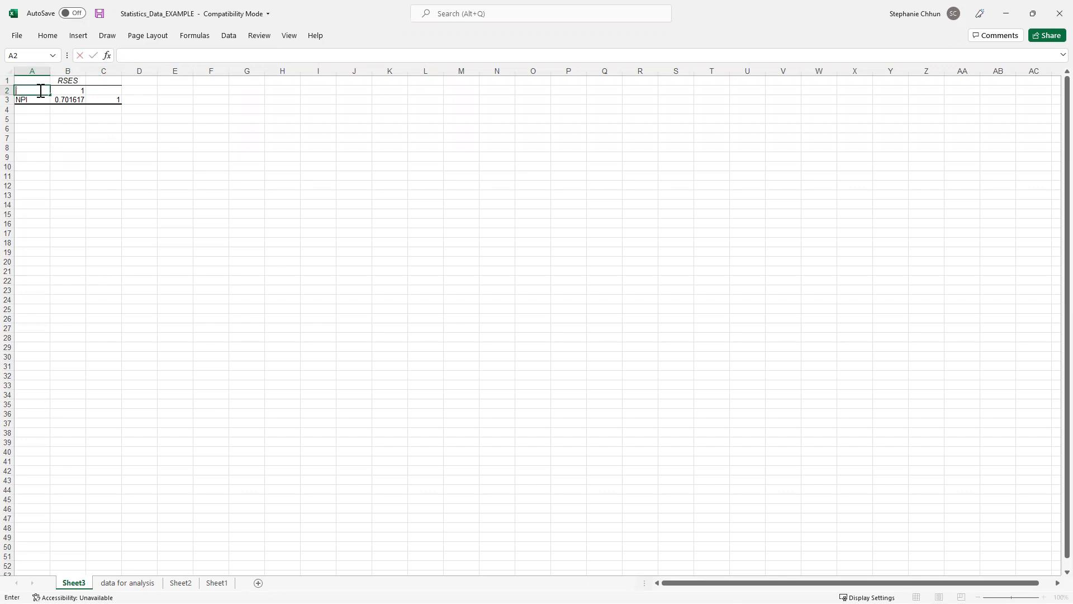
click(112, 99)
drag(91, 100, 67, 90)
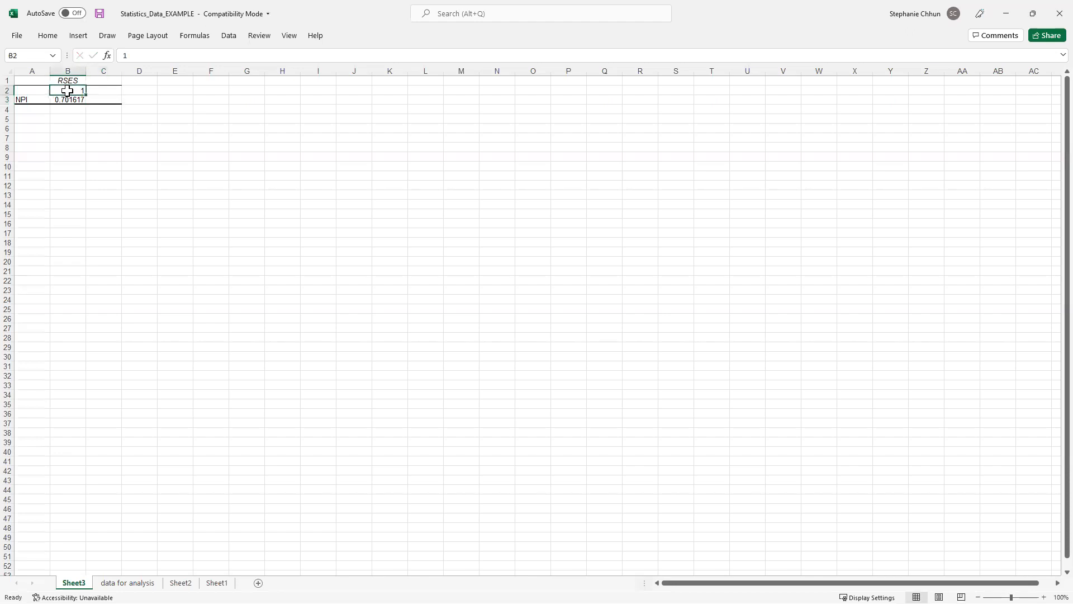
key(BackSpace)
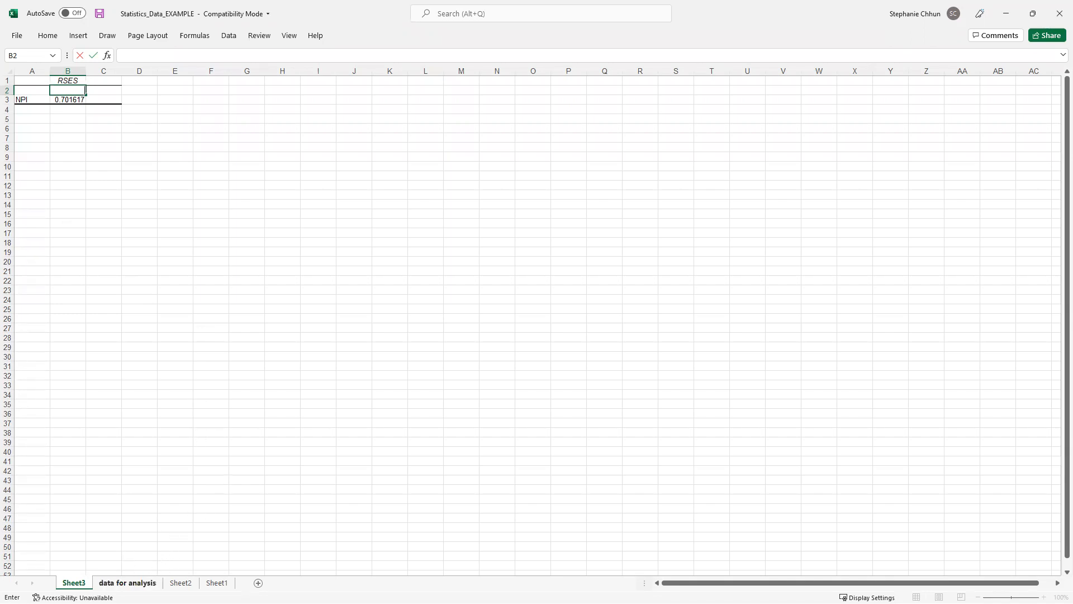
Leave cell B2 and switch to the 'data for analysis' sheet
key(Escape)
key(ctrl+Page_Down)
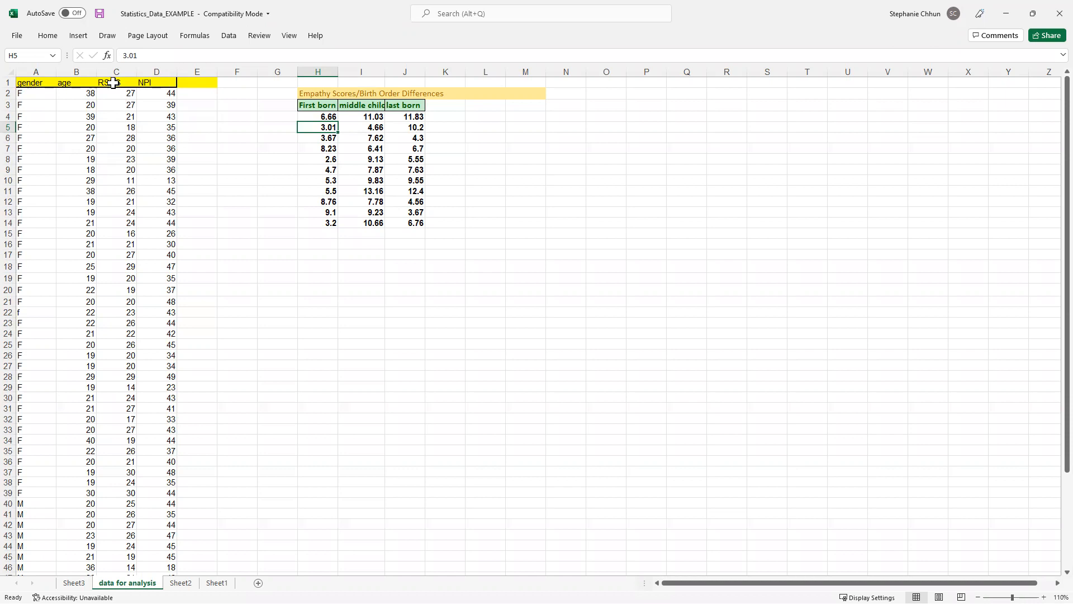
Select the RSES and NPI columns C:D and show the Insert ribbon
drag(113, 72, 155, 71)
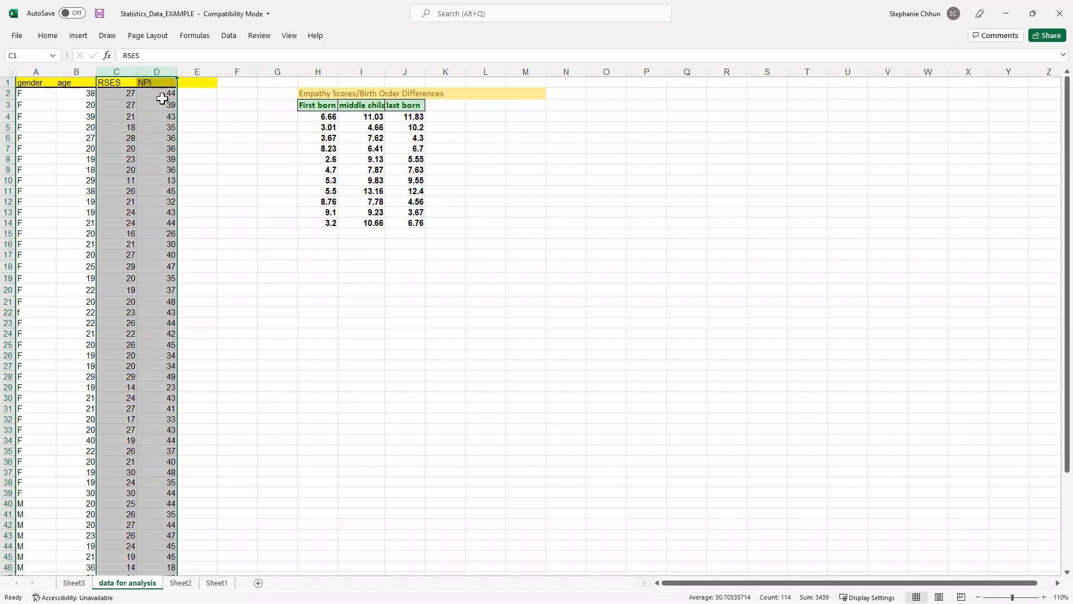
click(79, 37)
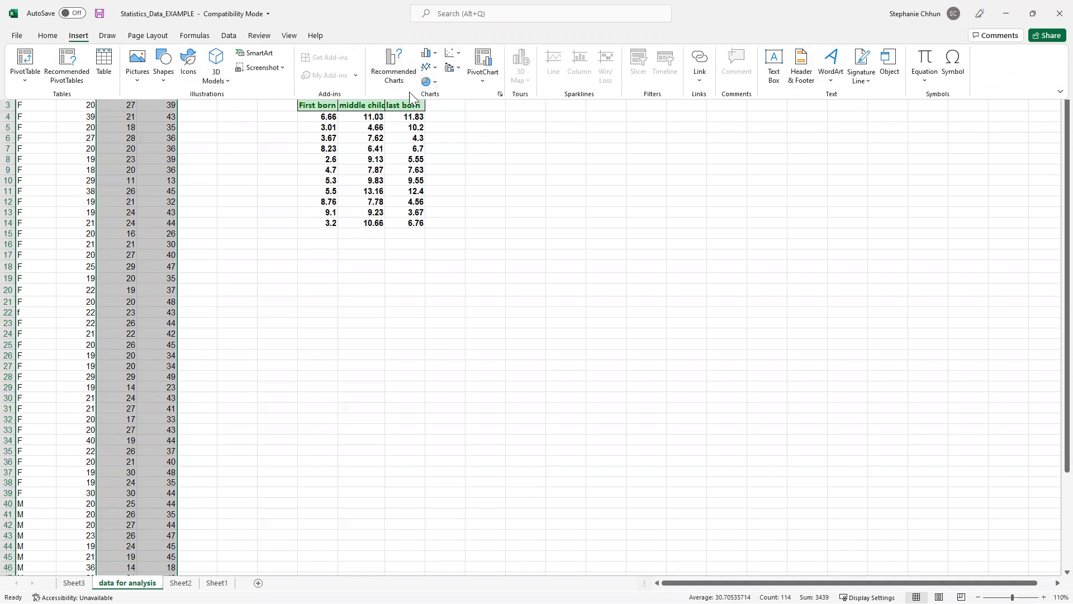
Insert a markers-only Scatter chart of the selected RSES and NPI data
click(457, 56)
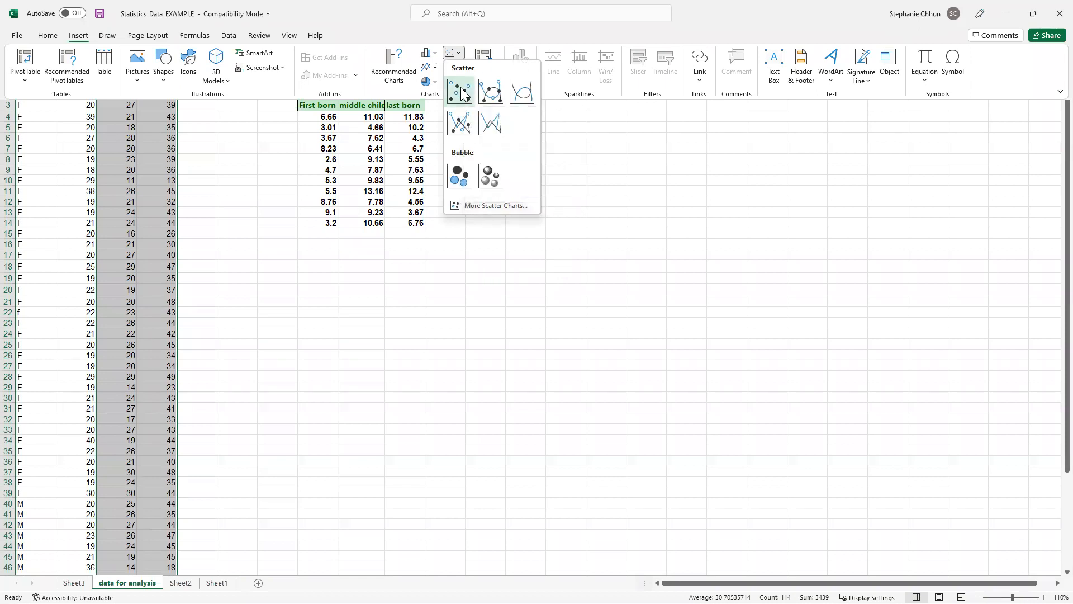
click(461, 94)
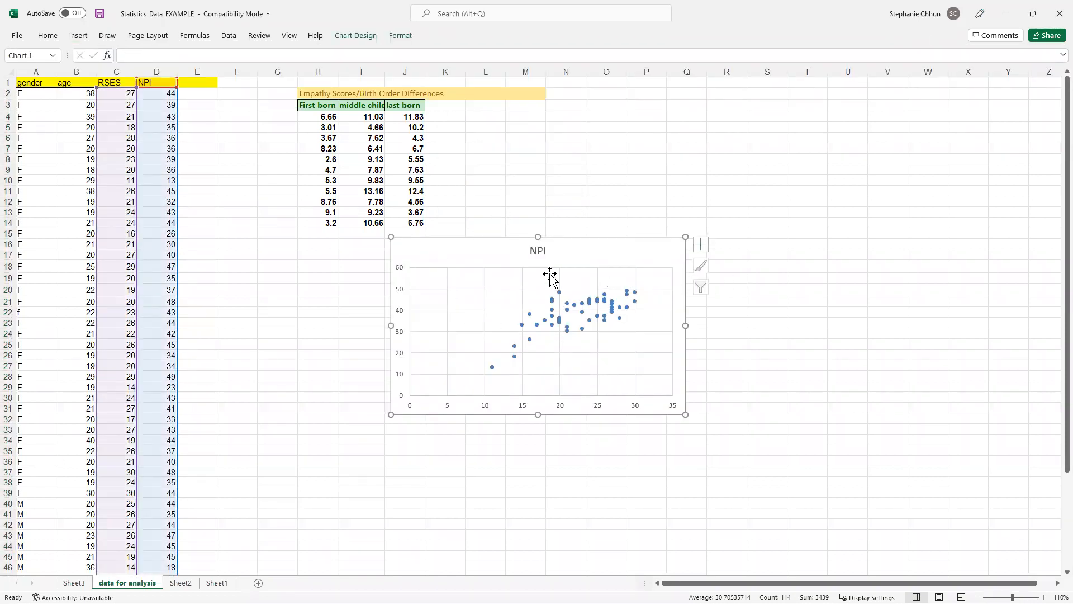
Enlarge the NPI scatter chart and move it below the Empathy Scores table
drag(449, 251, 526, 133)
drag(765, 300, 813, 328)
drag(515, 146, 298, 266)
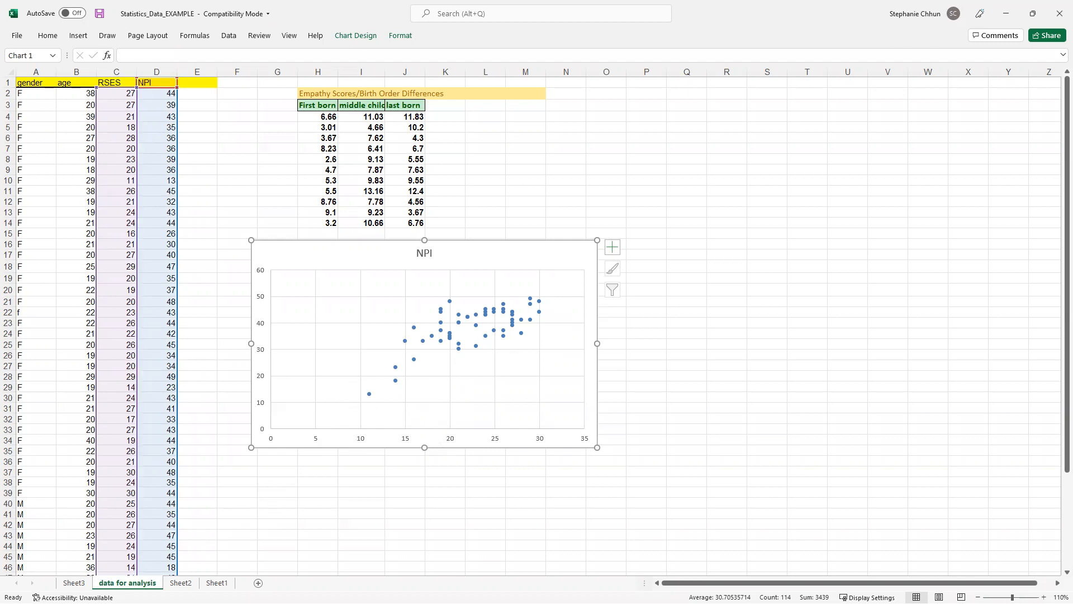
click(74, 584)
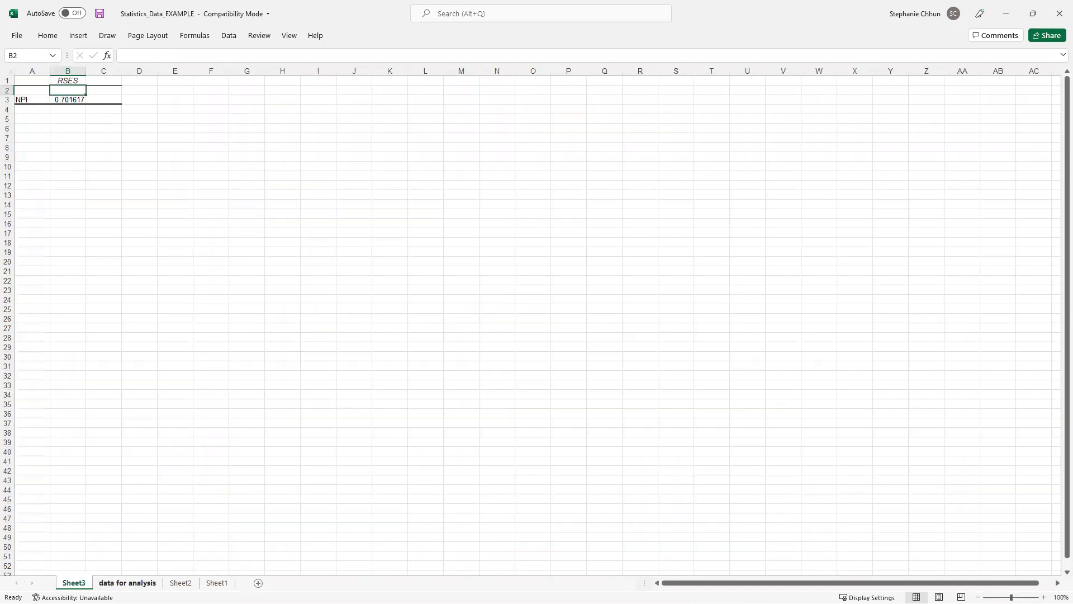
click(128, 583)
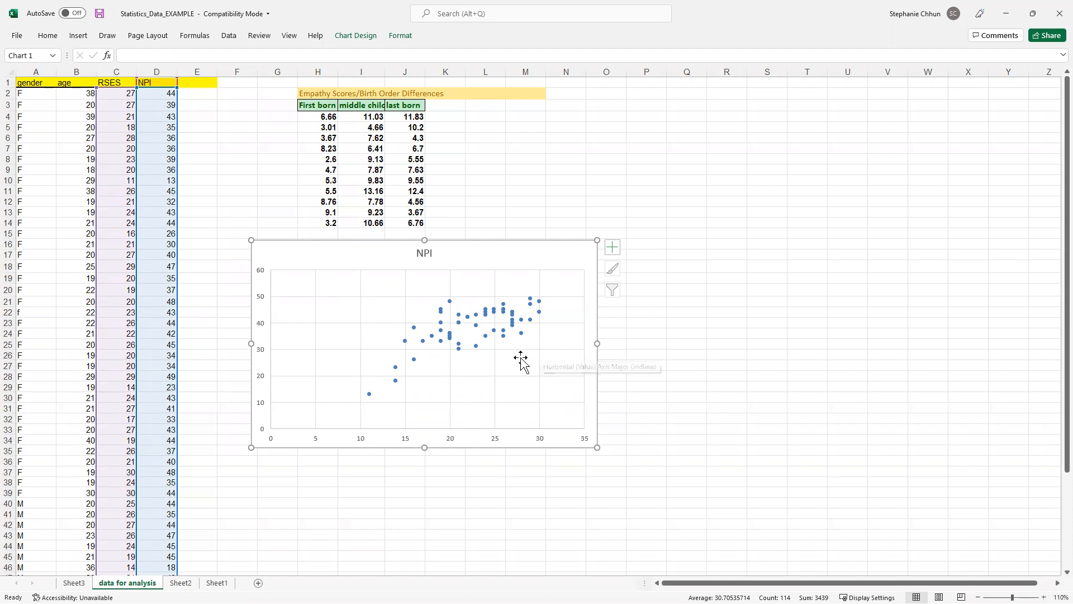
mouse_move(508, 340)
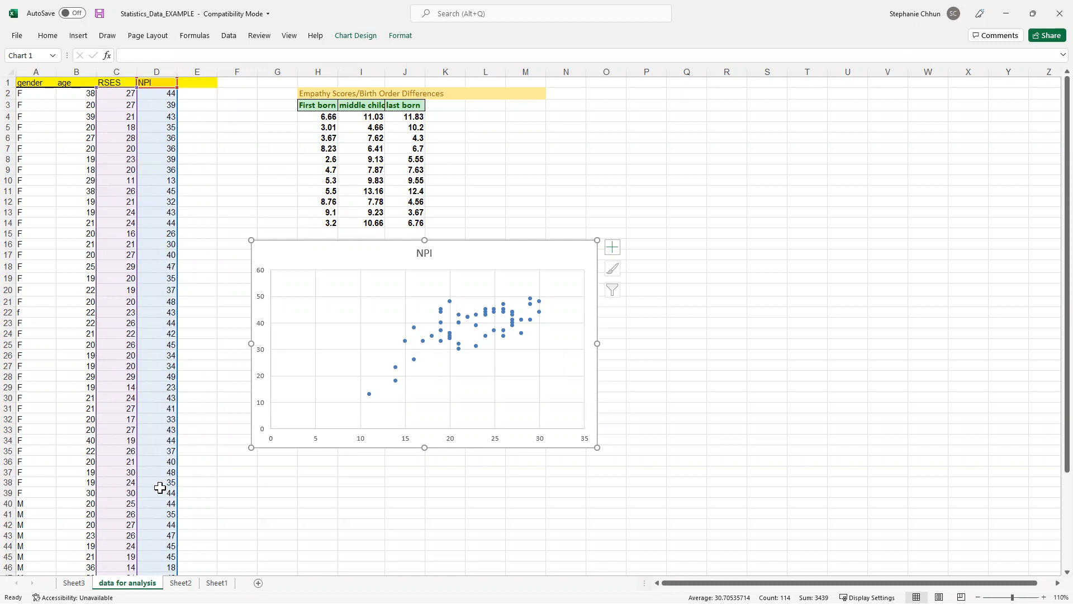
scroll(160, 489, down, 5)
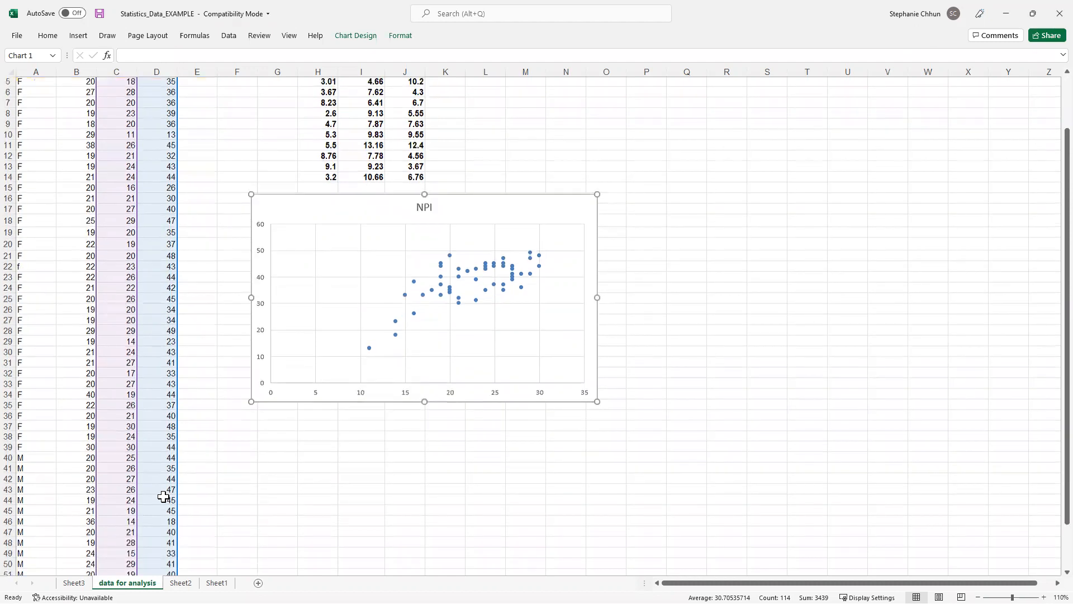
scroll(154, 503, down, 2)
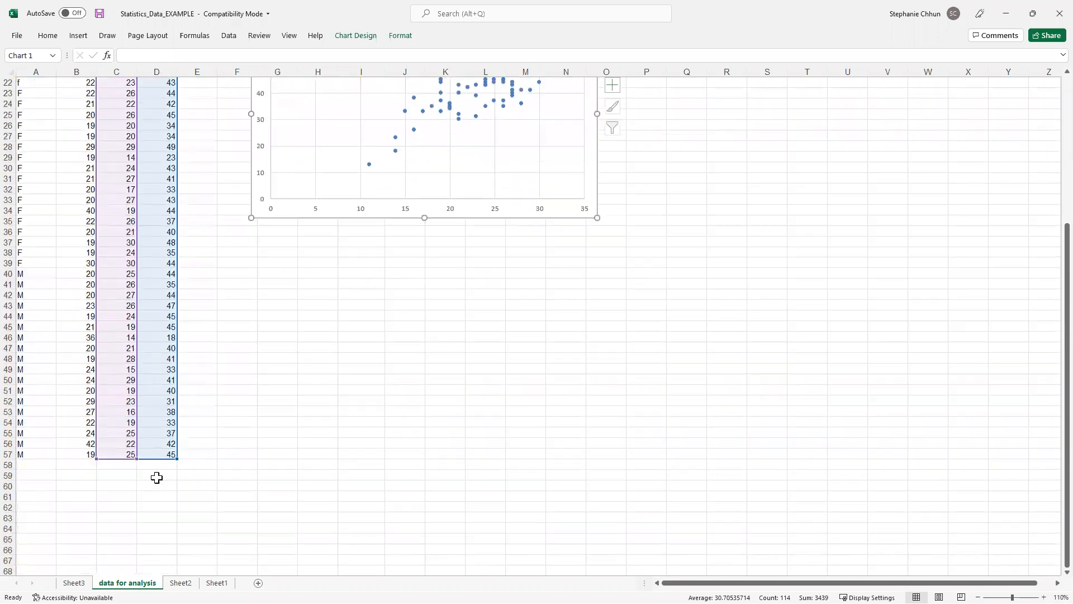
scroll(157, 478, up, 3)
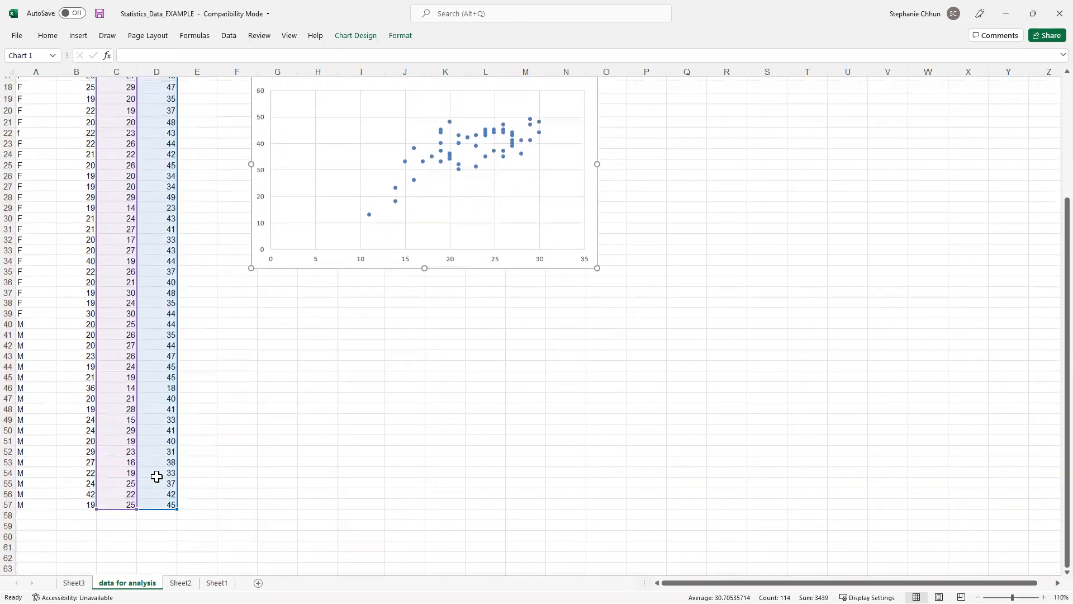
scroll(157, 475, up, 4)
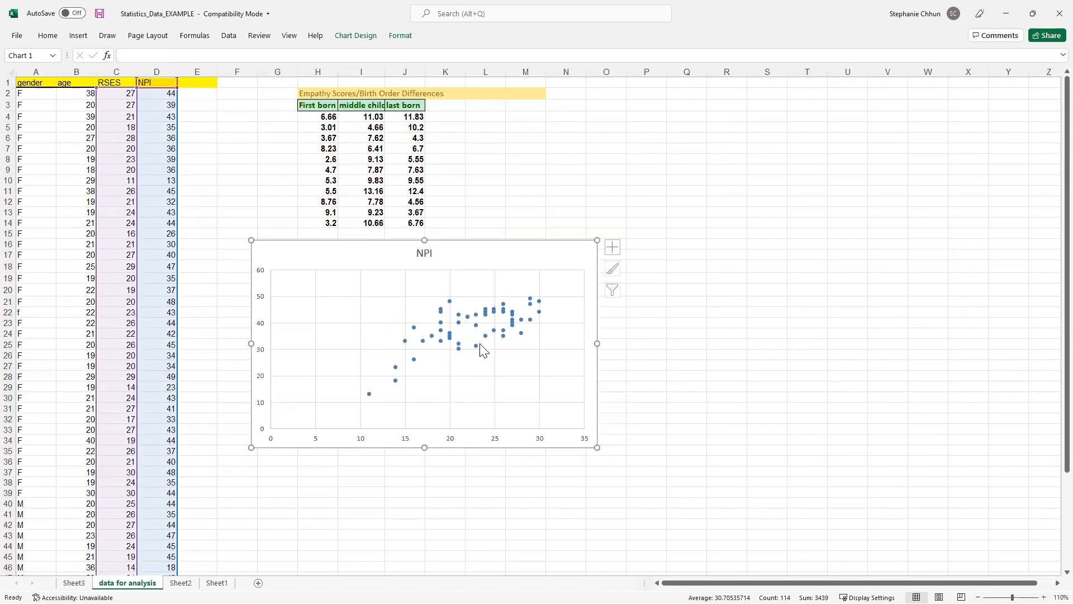
mouse_move(476, 347)
click(486, 338)
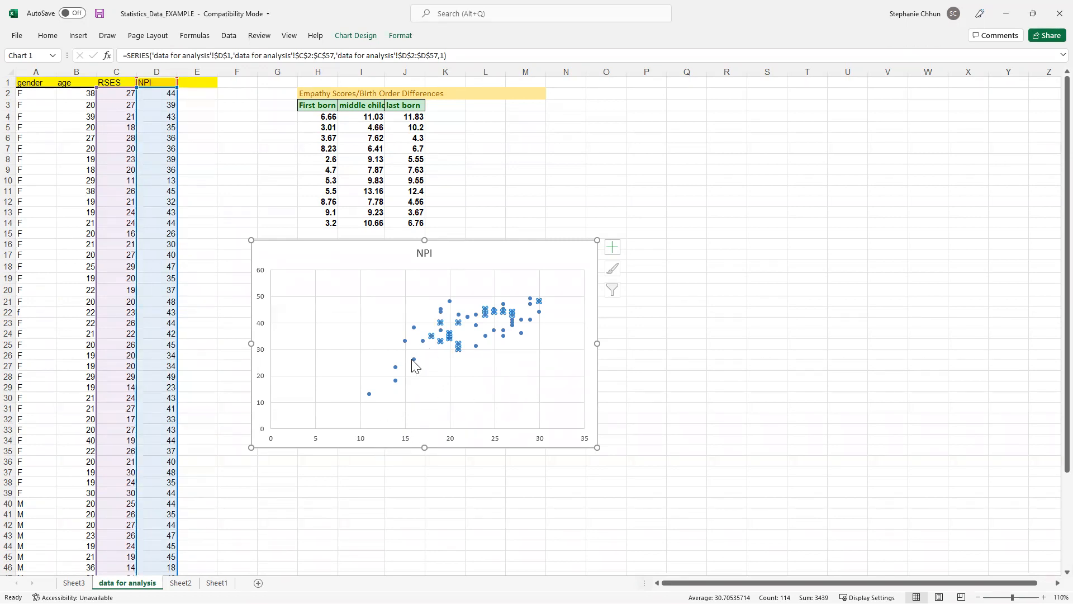
click(433, 485)
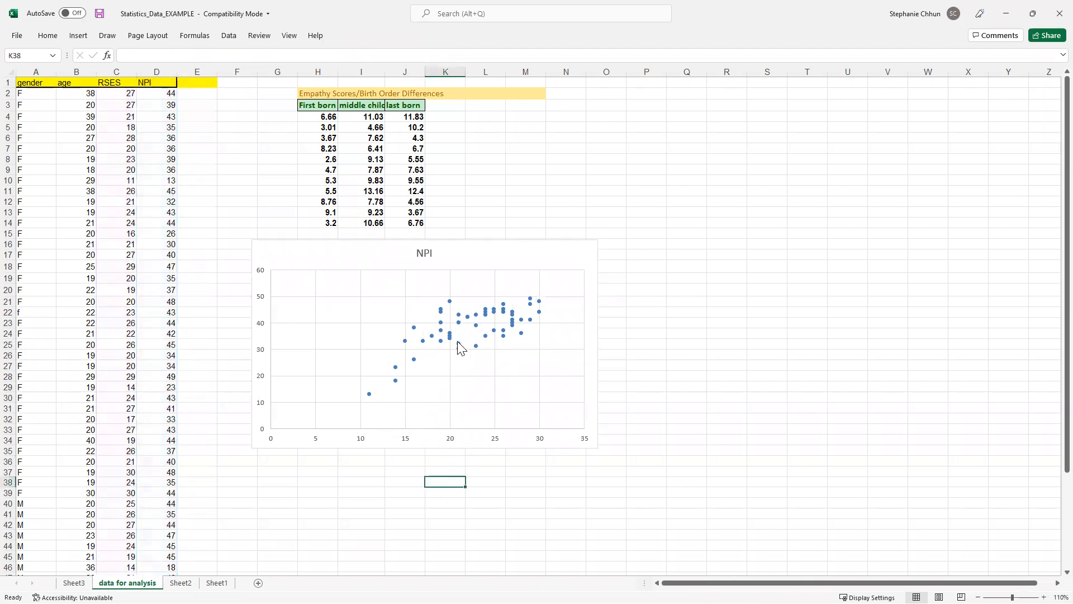
click(512, 250)
mouse_move(458, 344)
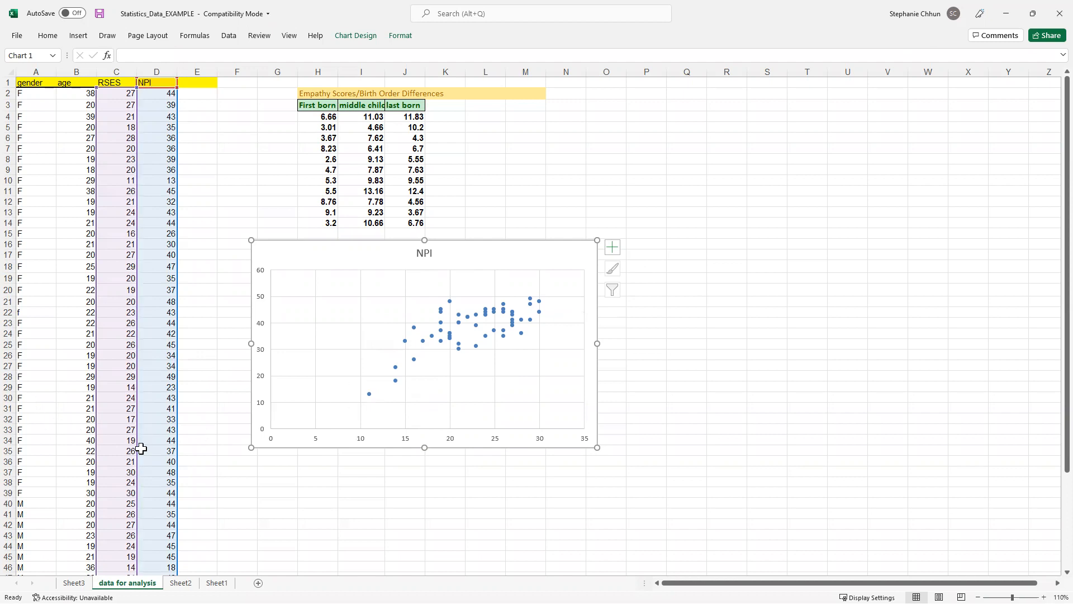
mouse_move(370, 396)
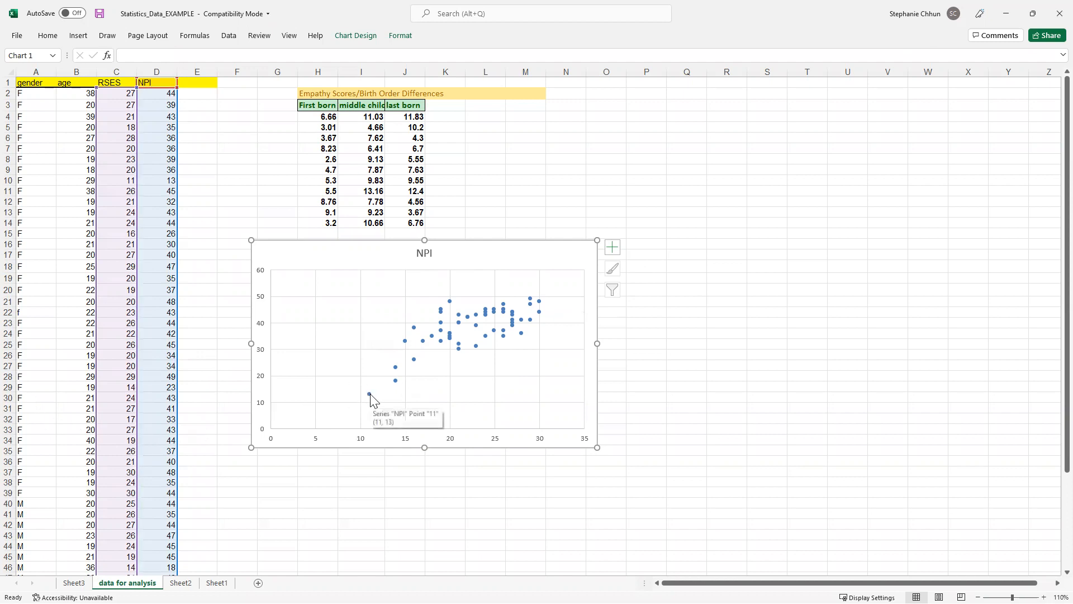